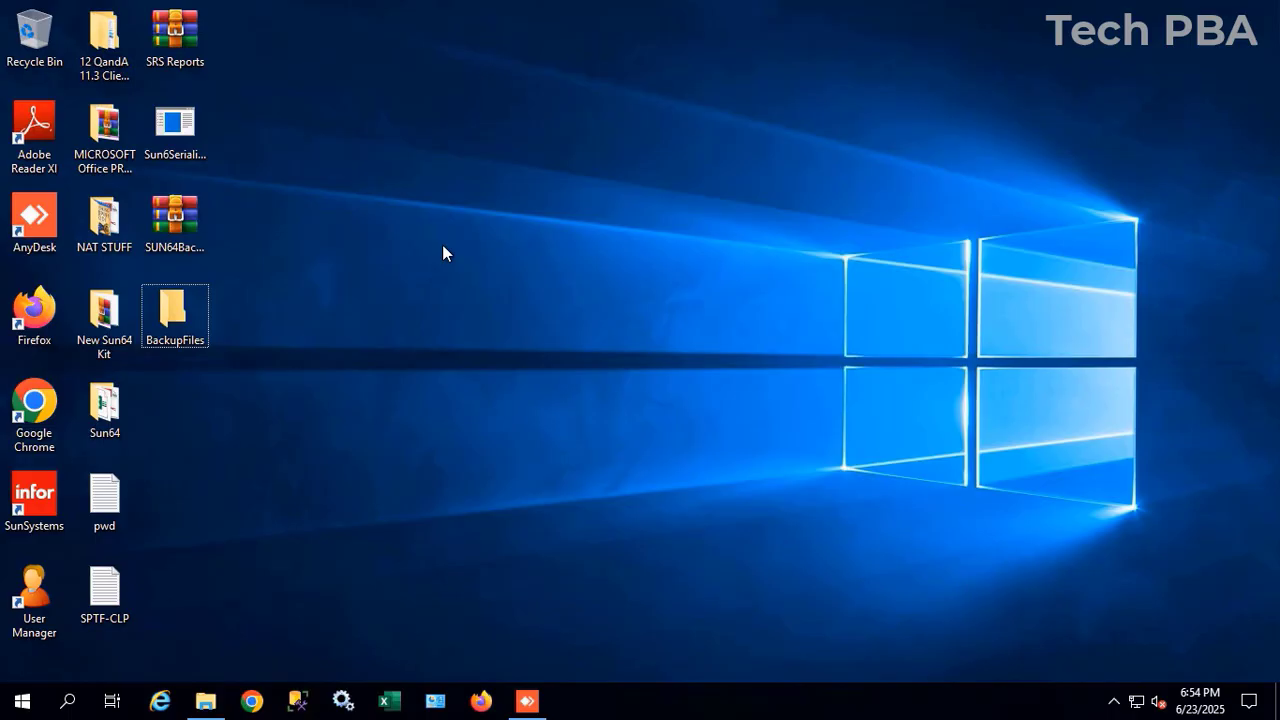
right_click(502, 245)
left_click(558, 290)
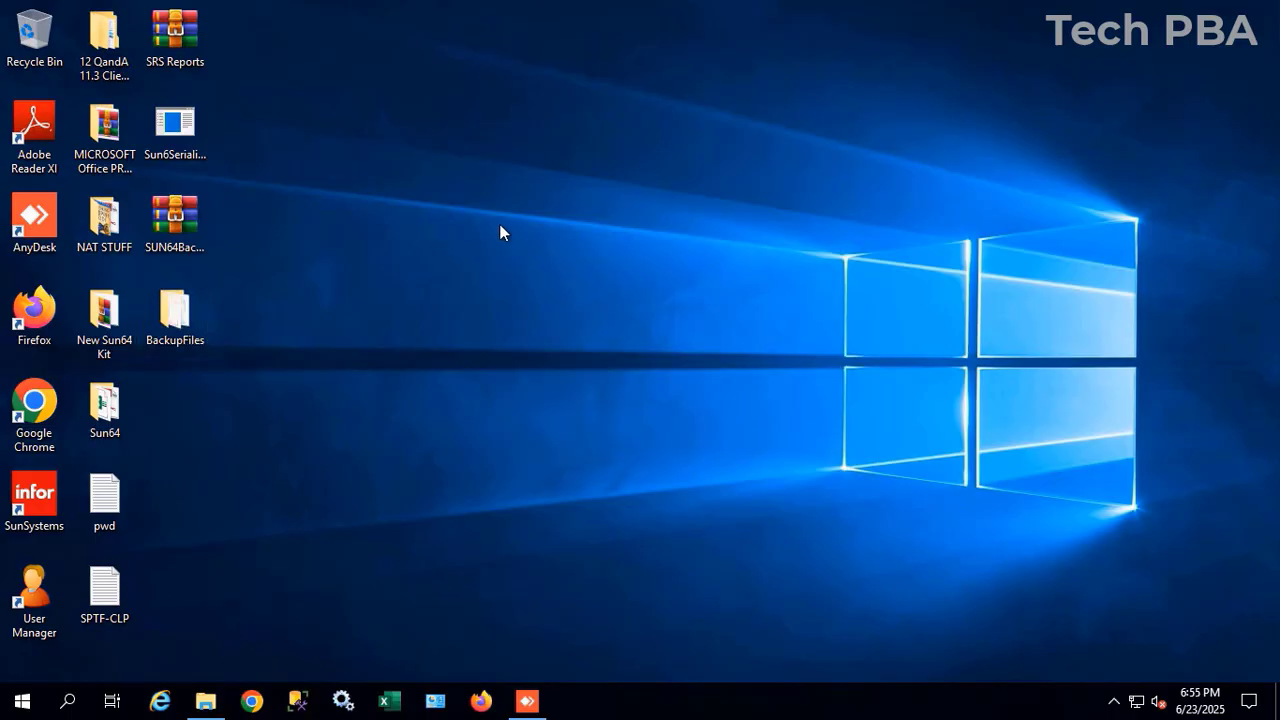
right_click(500, 230)
left_click(567, 275)
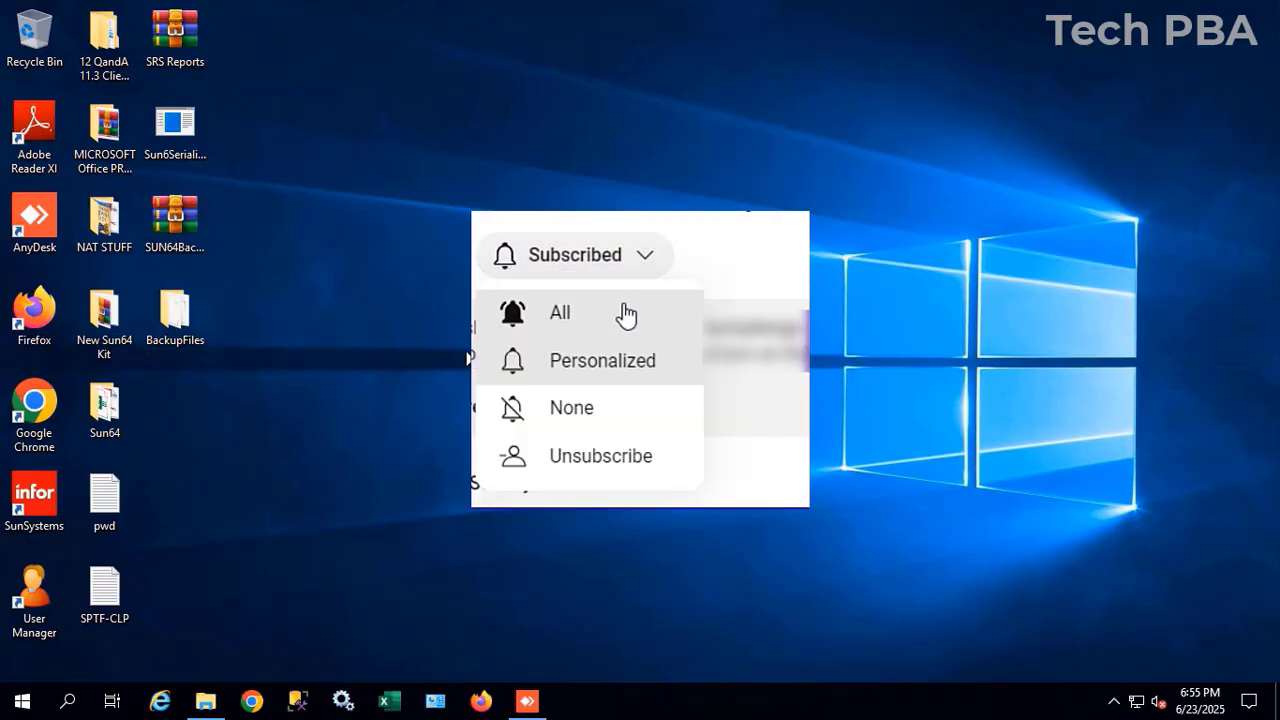
Open the BackupFiles folder, check the combined size of 1111.bak, 2222.bak and 3333.bak in their properties, and close the folder.
left_click(183, 316)
double_click(183, 316)
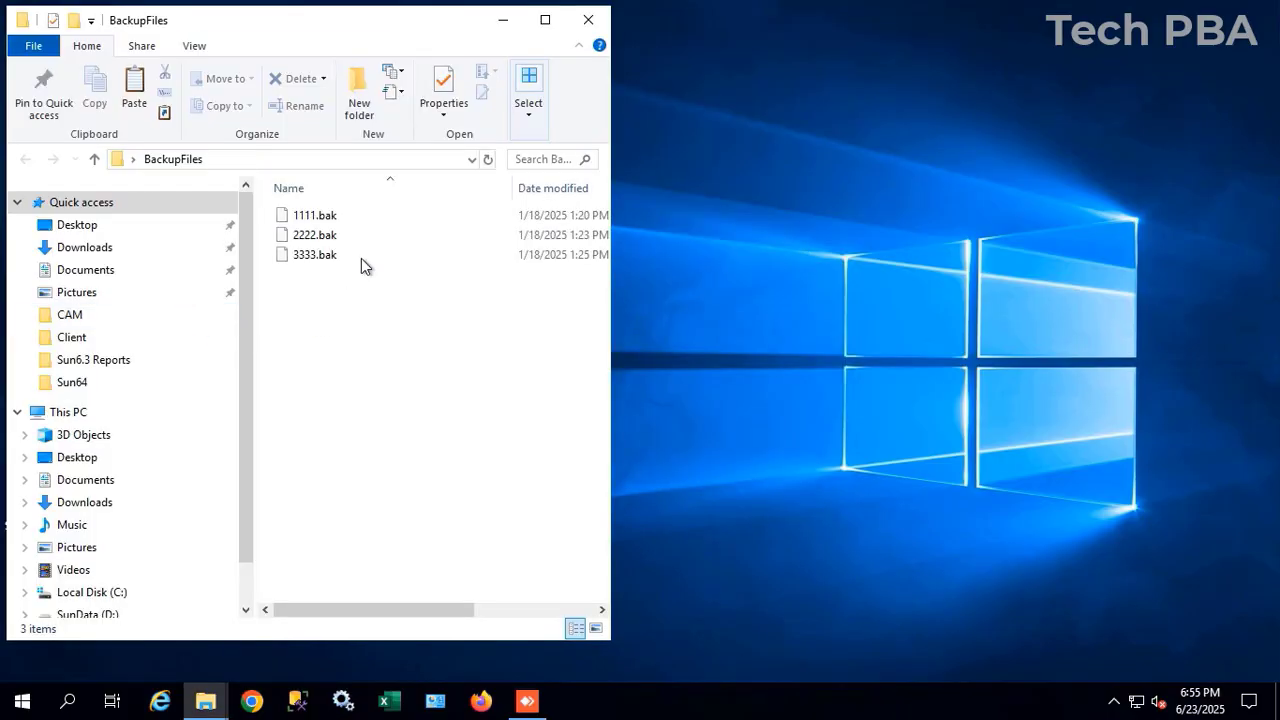
left_click_drag(314, 297, 306, 210)
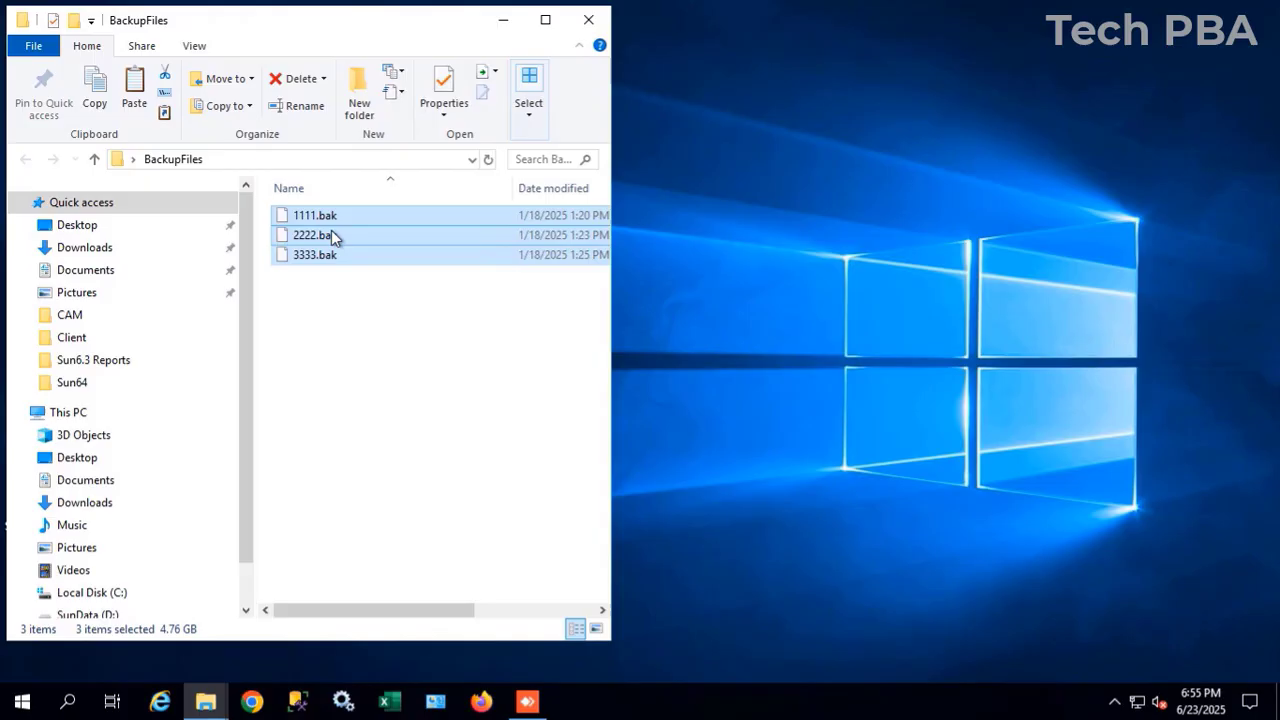
right_click(334, 237)
left_click(500, 701)
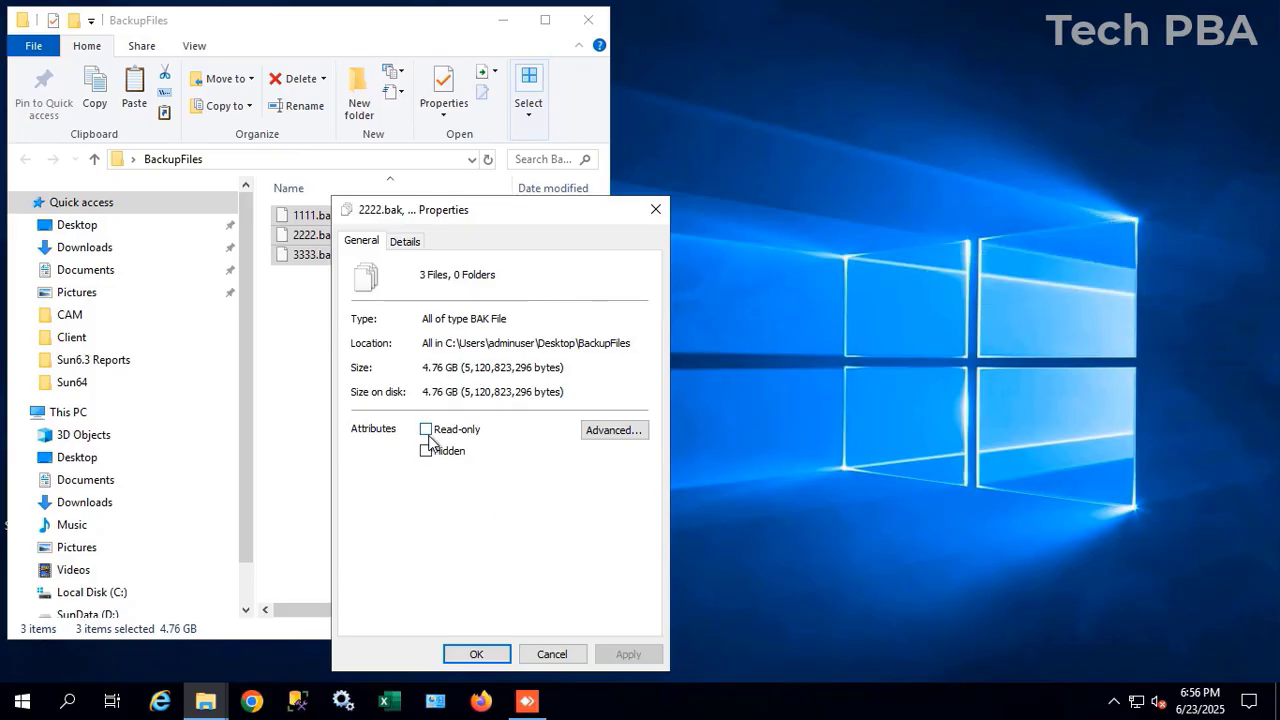
left_click(476, 654)
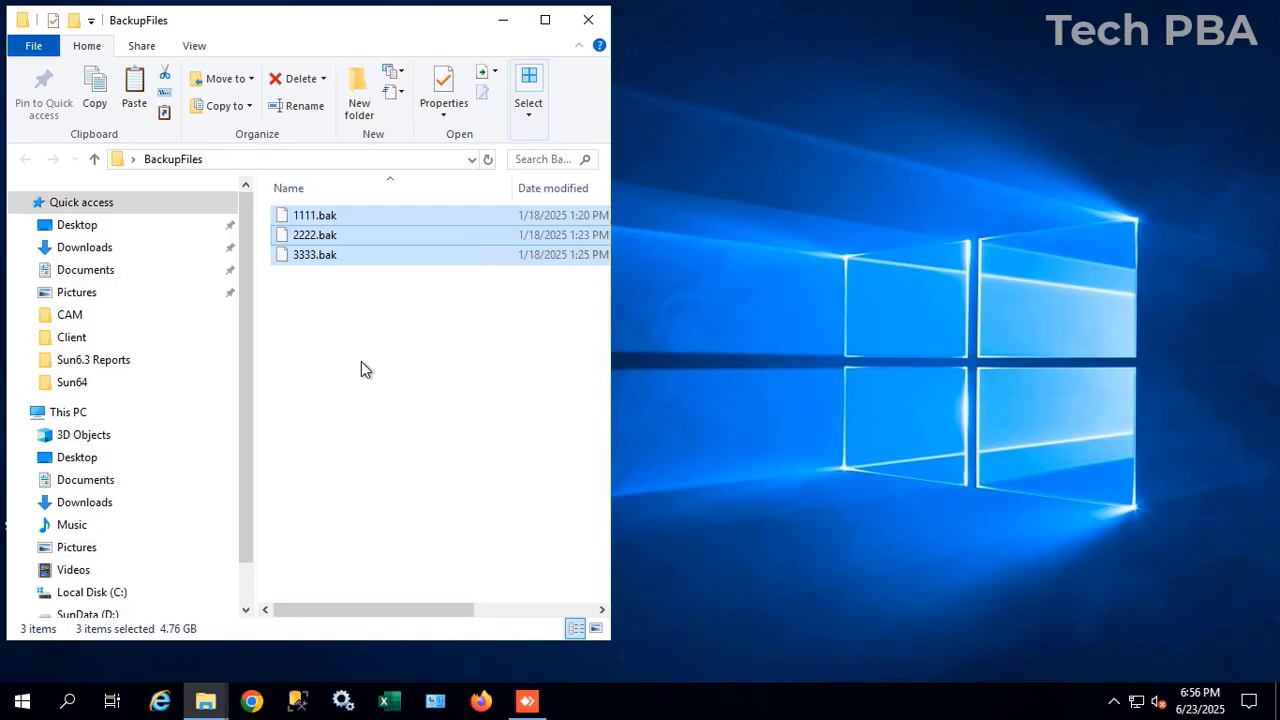
left_click(355, 312)
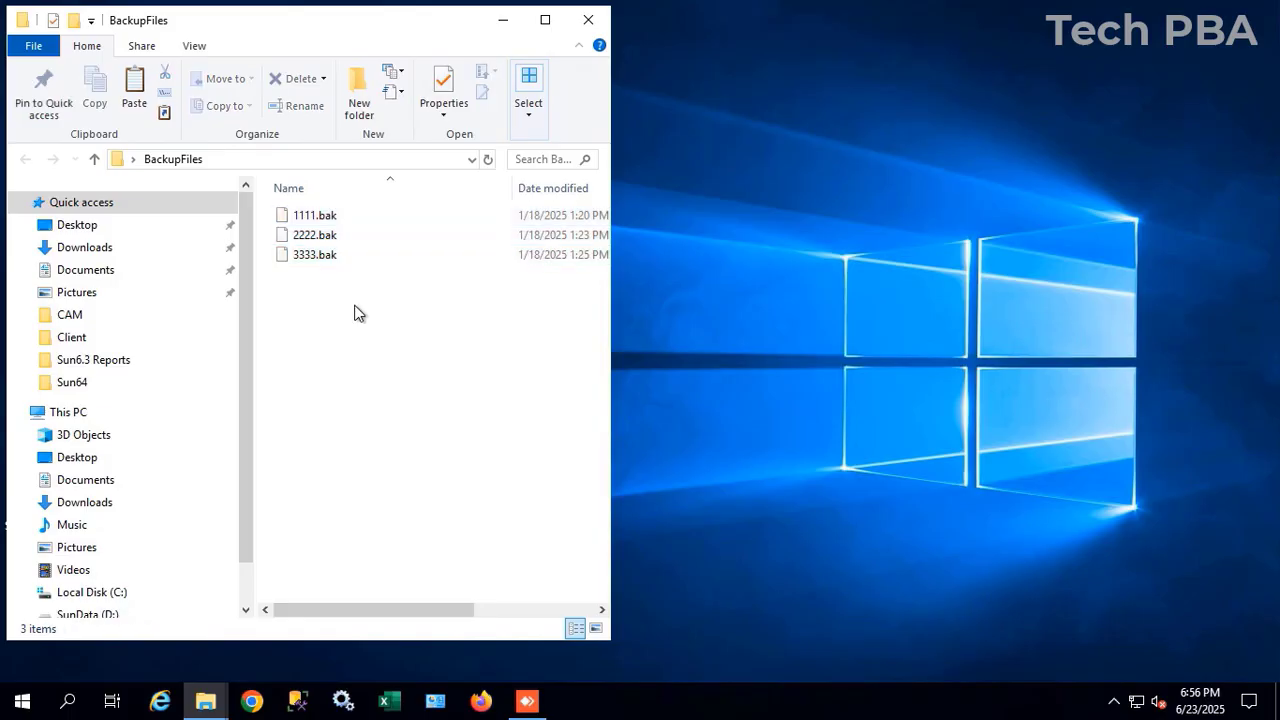
left_click(590, 19)
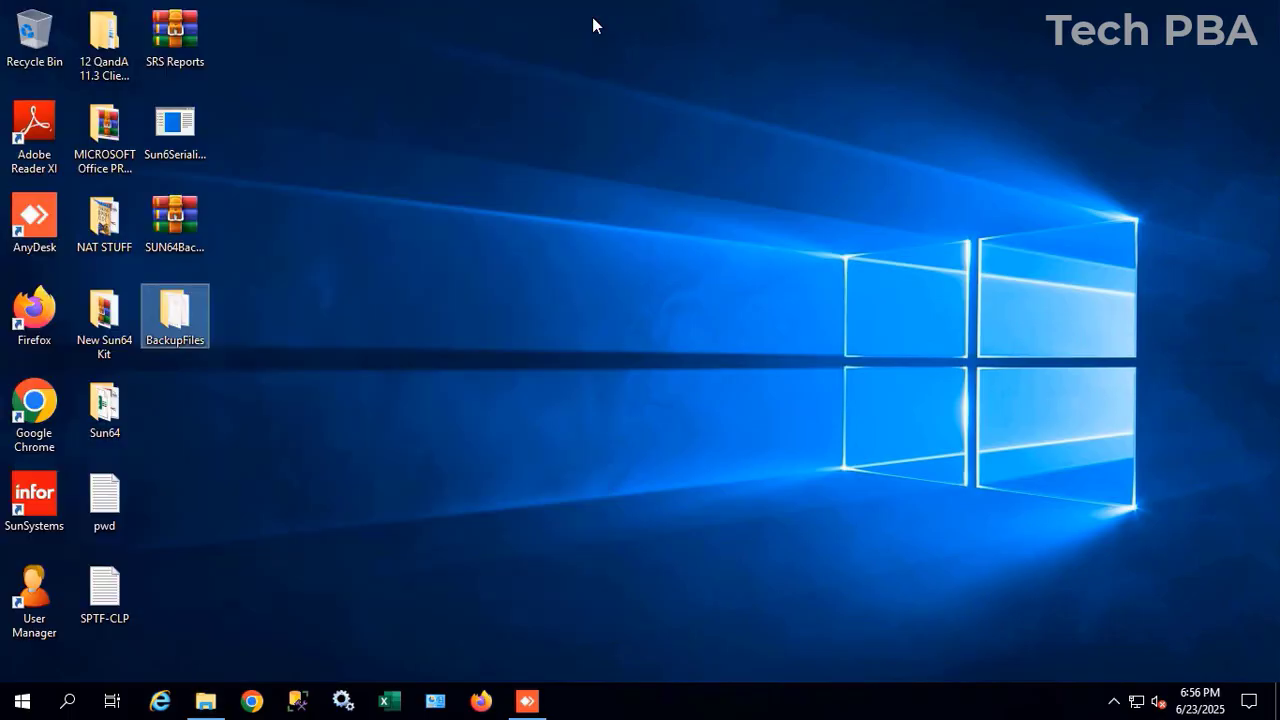
Check the total size of the BackupFiles folder in its properties and close them.
right_click(162, 310)
left_click(232, 666)
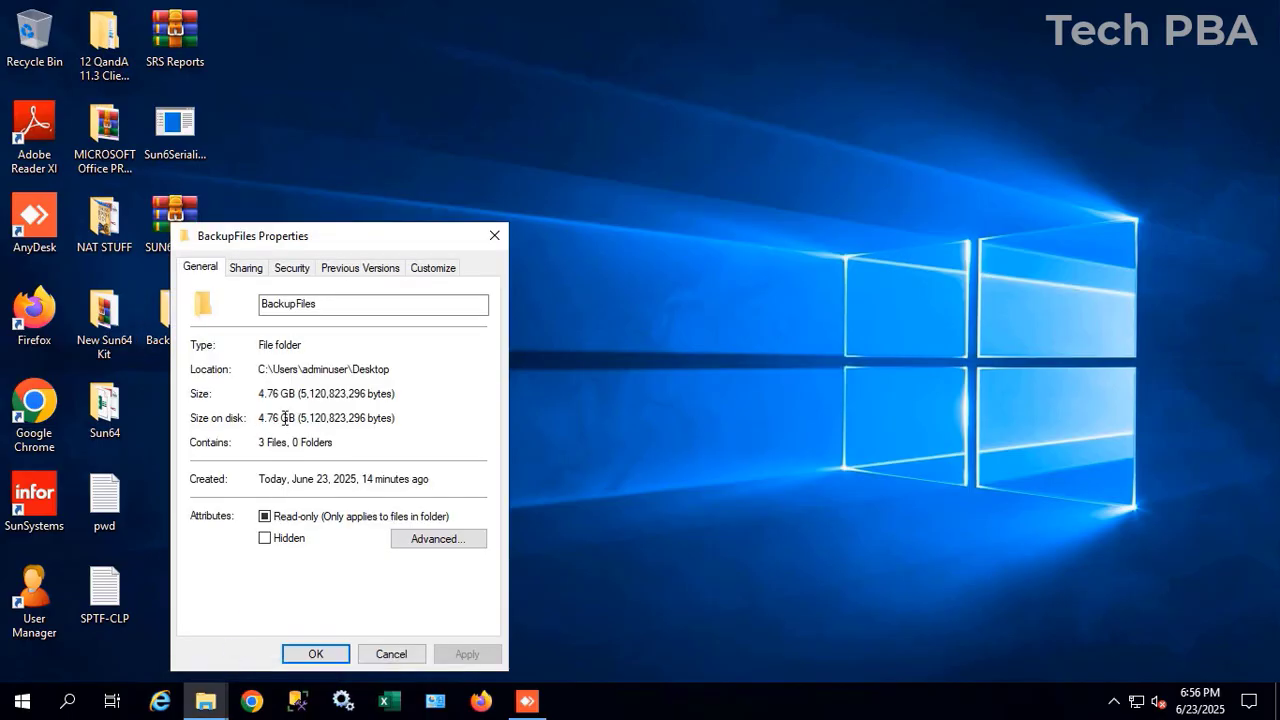
left_click(392, 655)
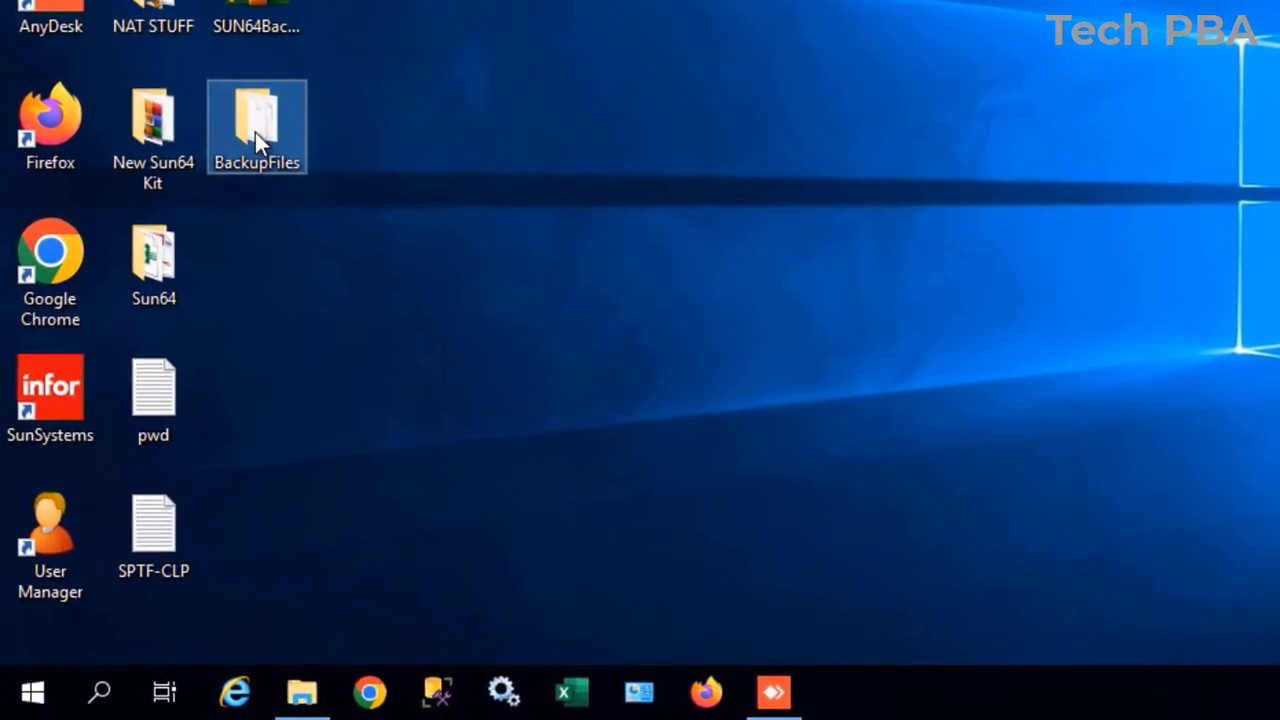
Compress the BackupFiles folder into a zipped folder on the desktop and name it BackupFilesCompressed.
right_click(173, 318)
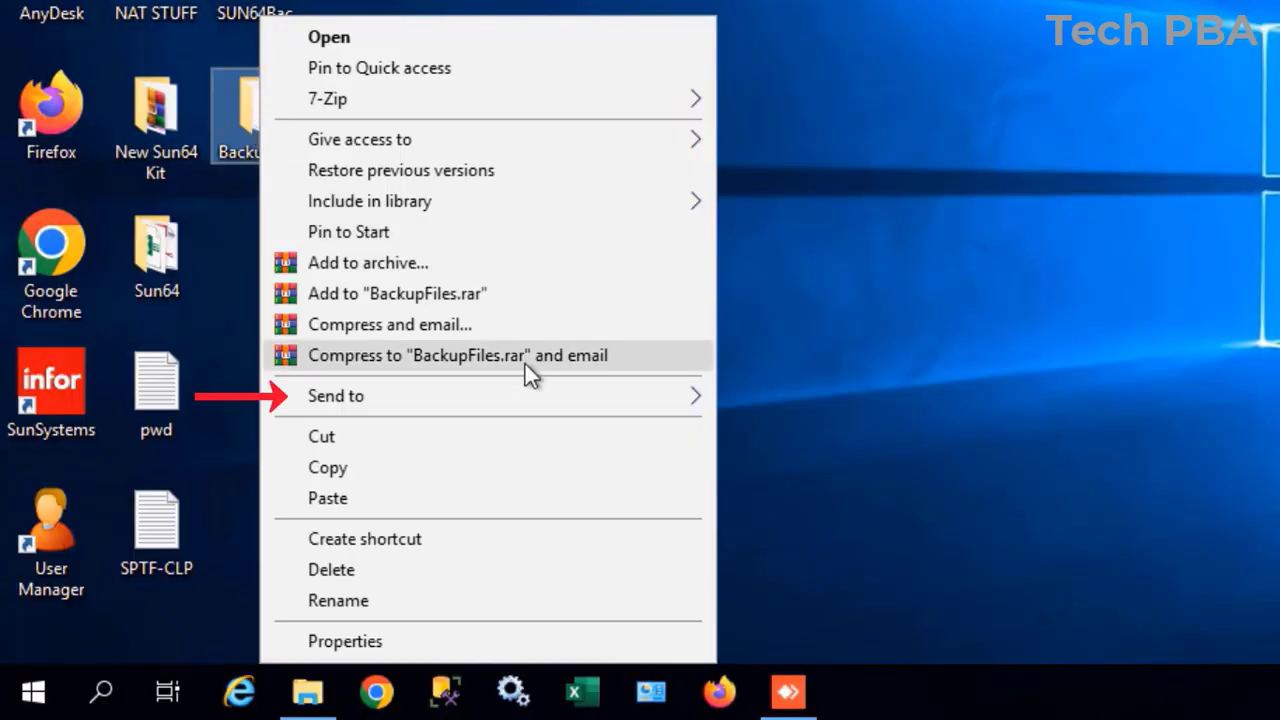
mouse_move(383, 397)
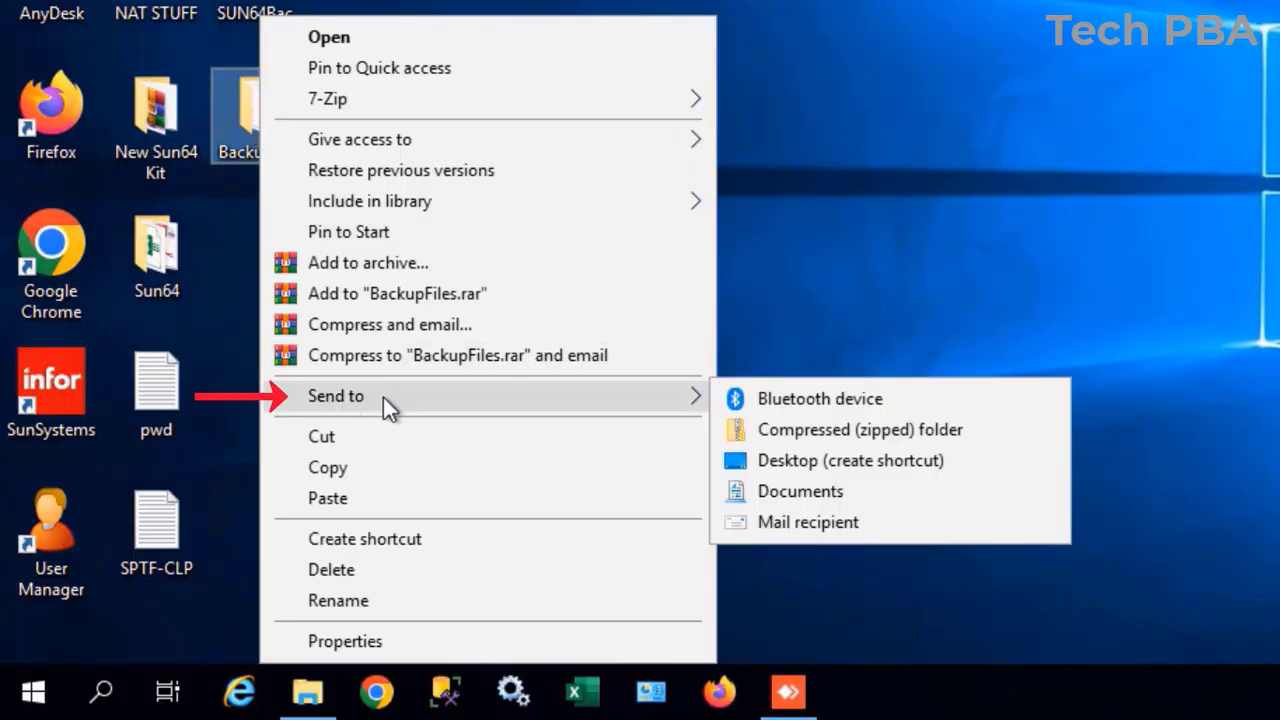
left_click(813, 434)
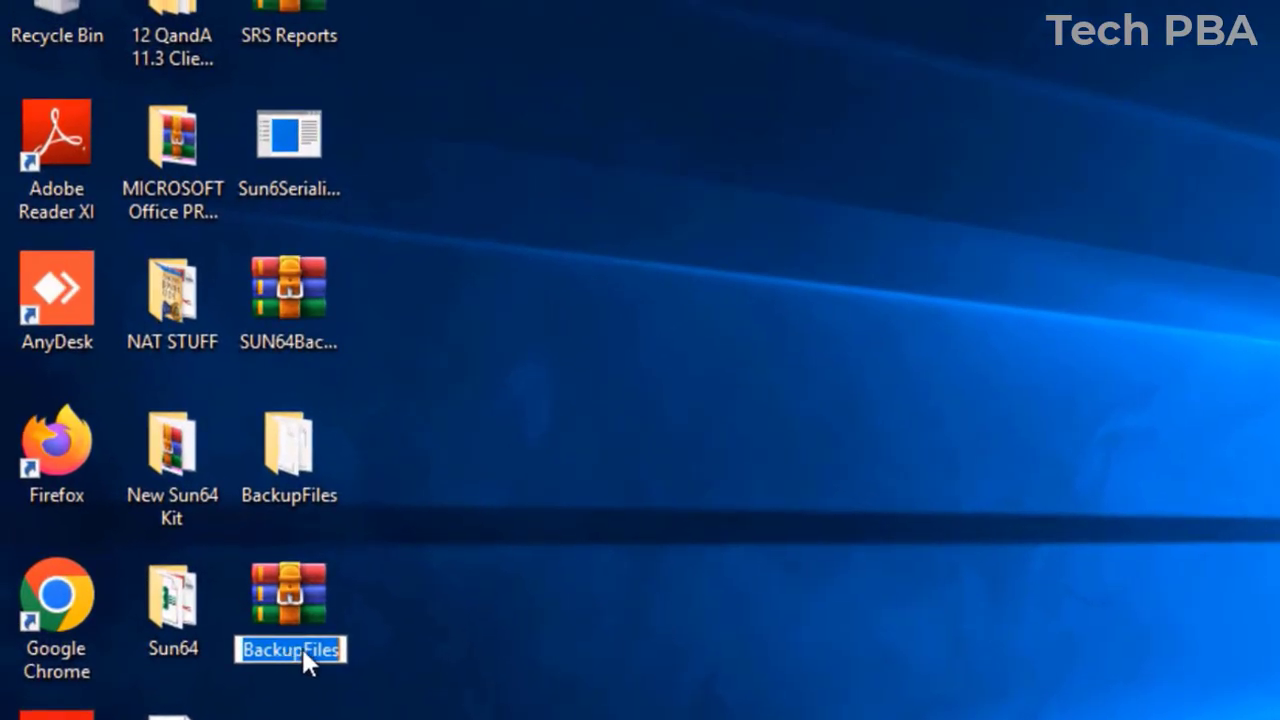
left_click(330, 643)
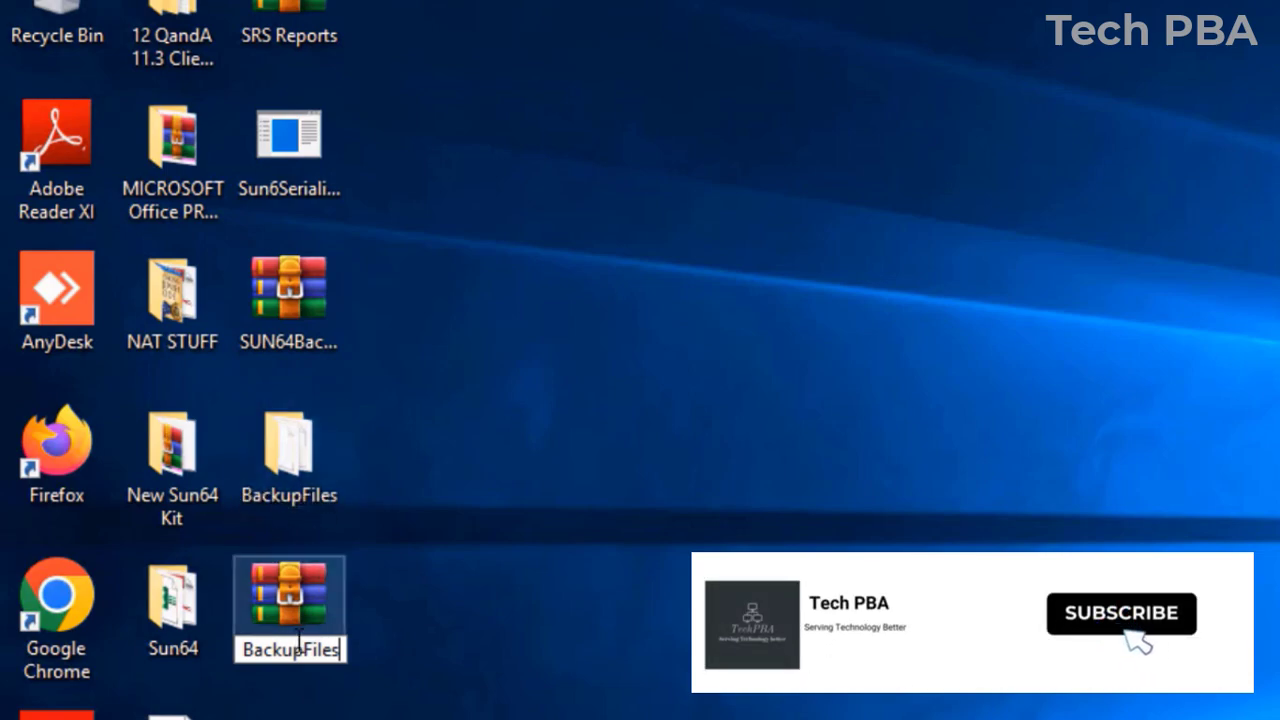
type("C")
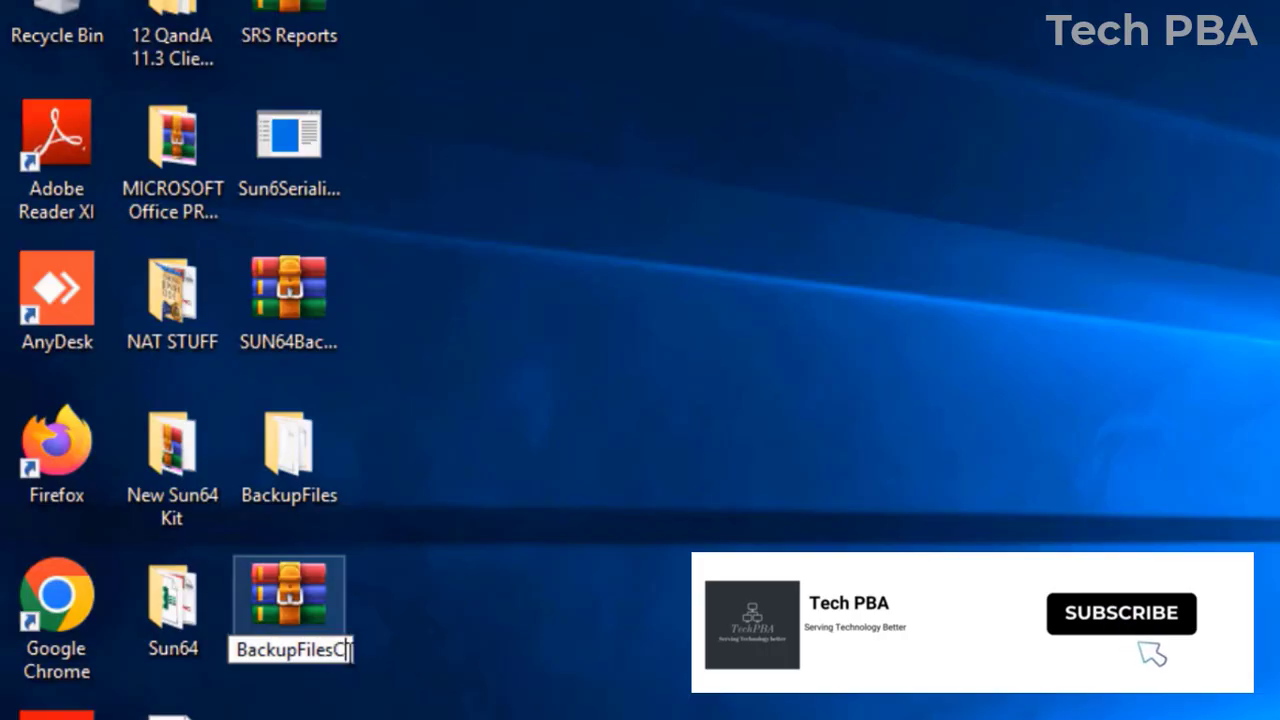
type("ompressed")
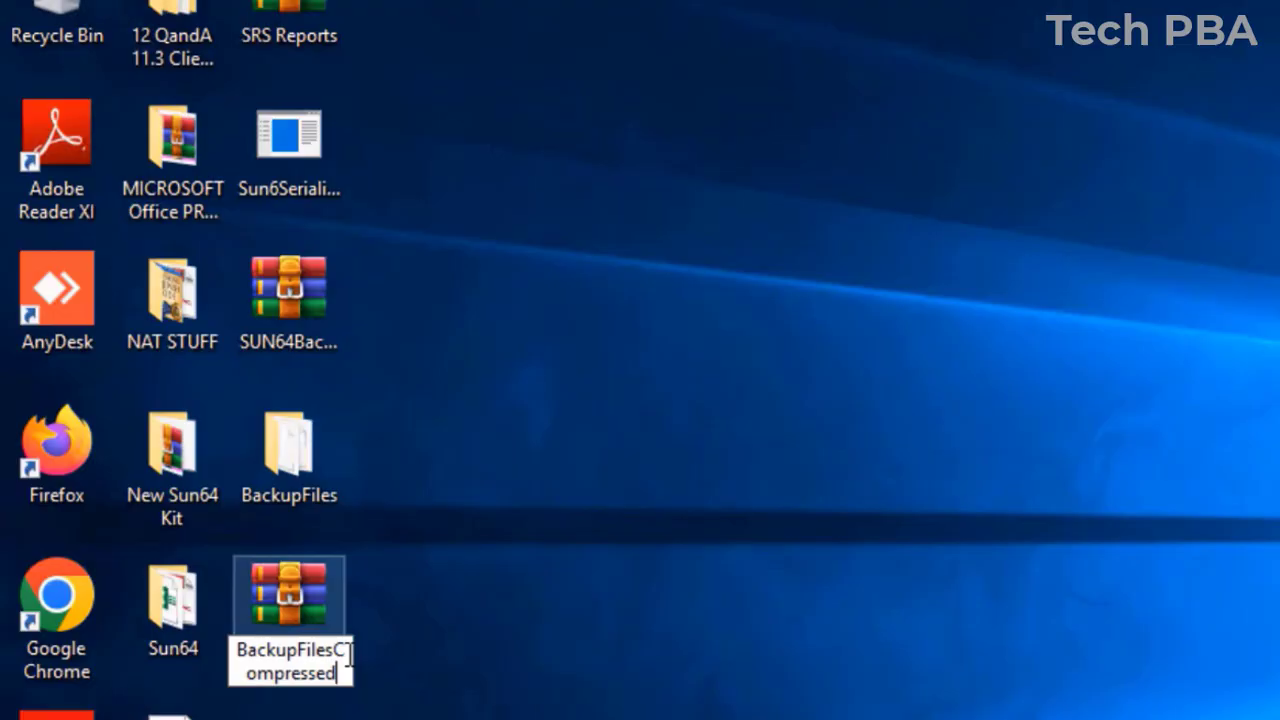
key("Return")
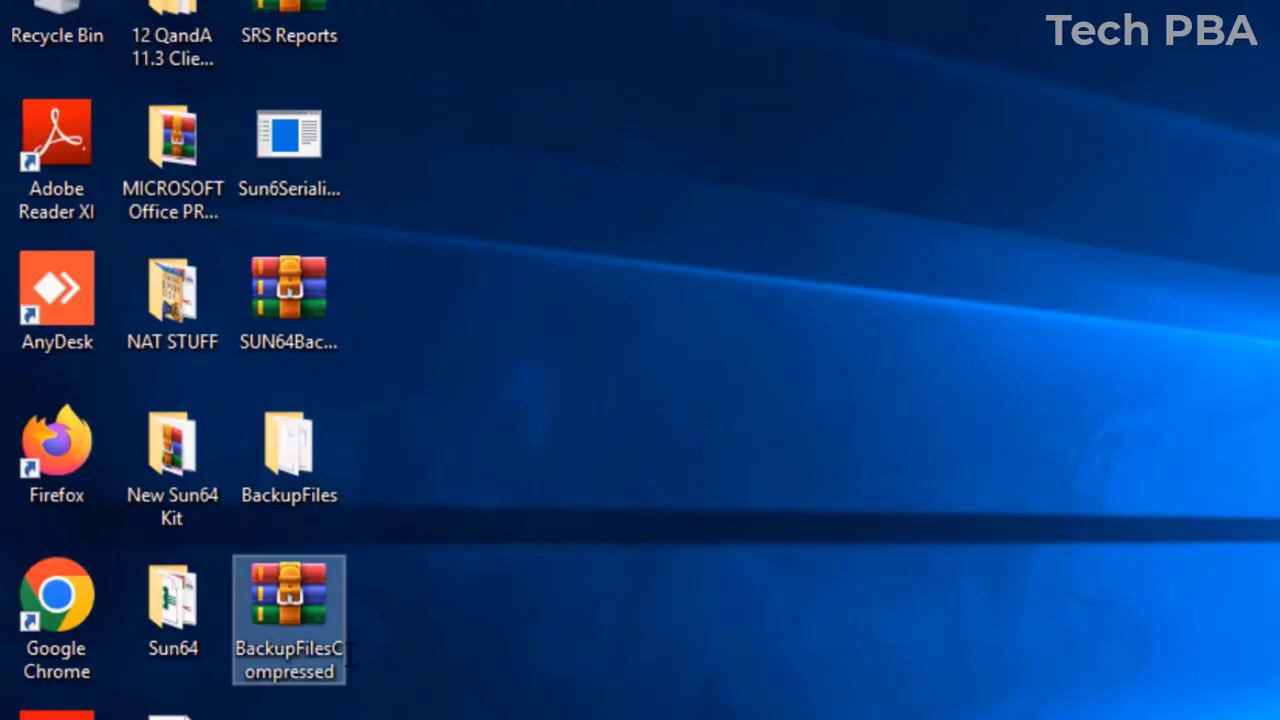
Examine the size and size on disk of the BackupFilesCompressed archive in its properties.
right_click(298, 622)
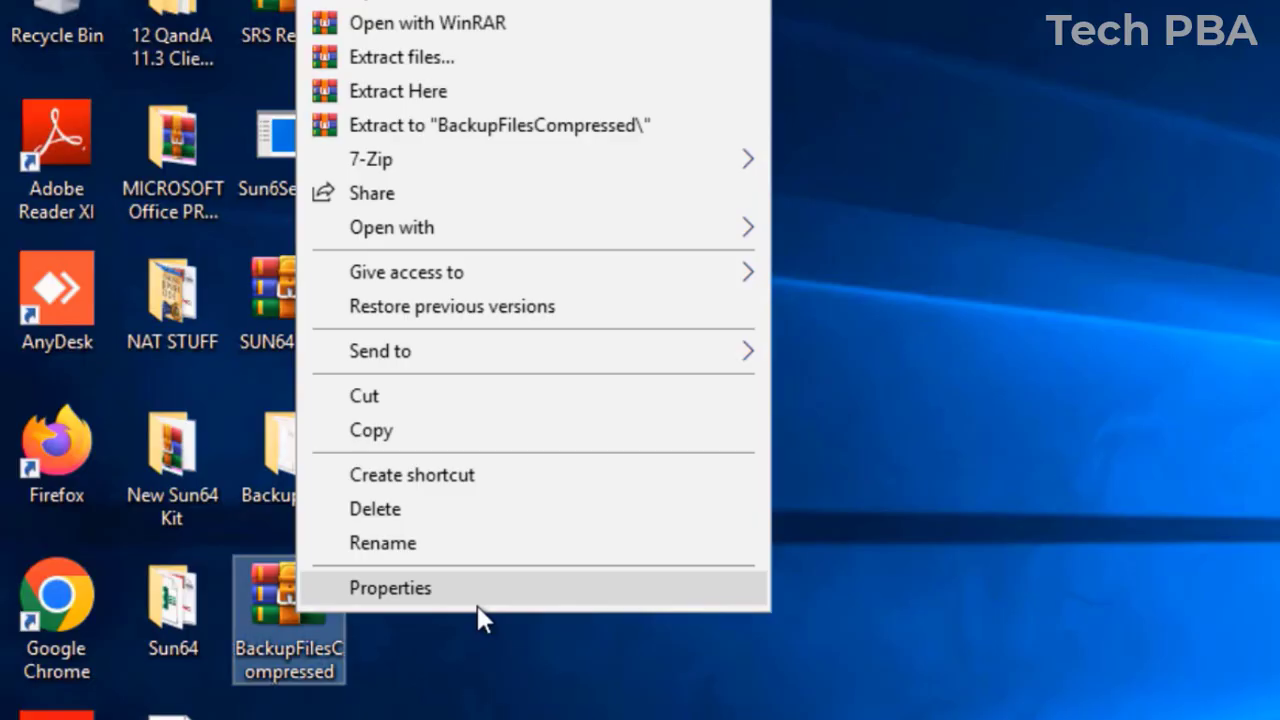
left_click(414, 590)
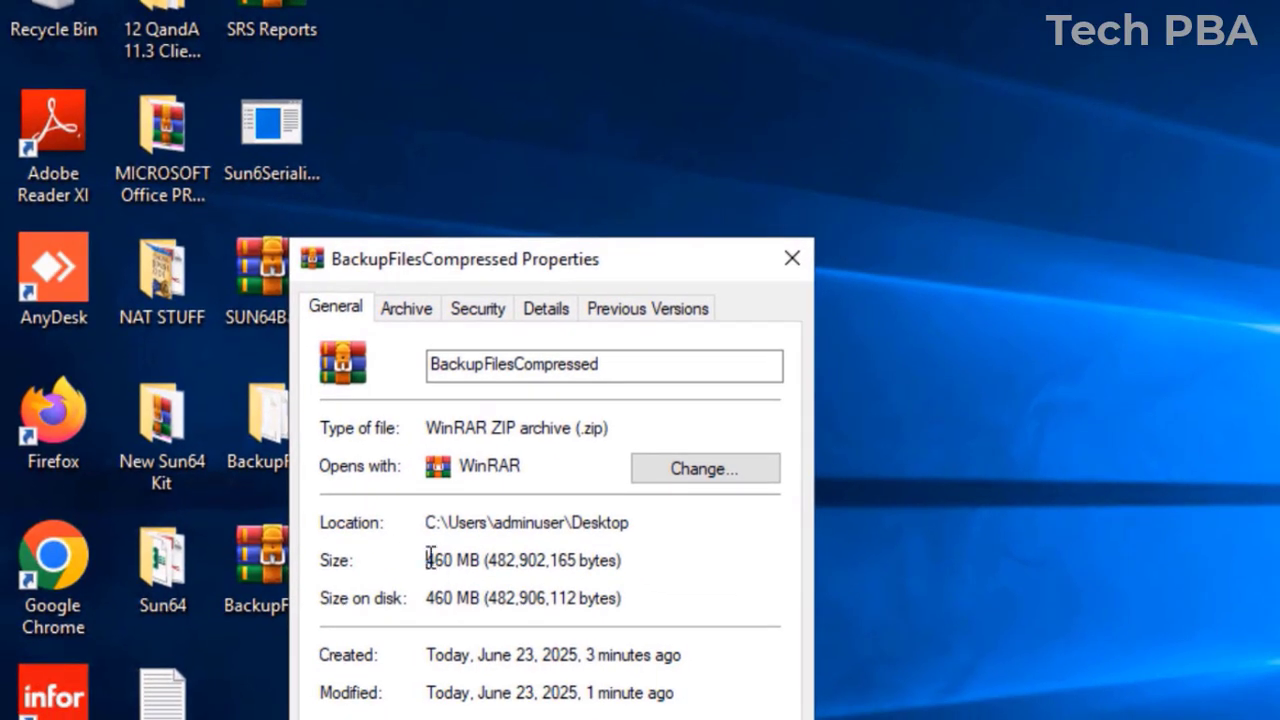
left_click_drag(429, 557, 486, 560)
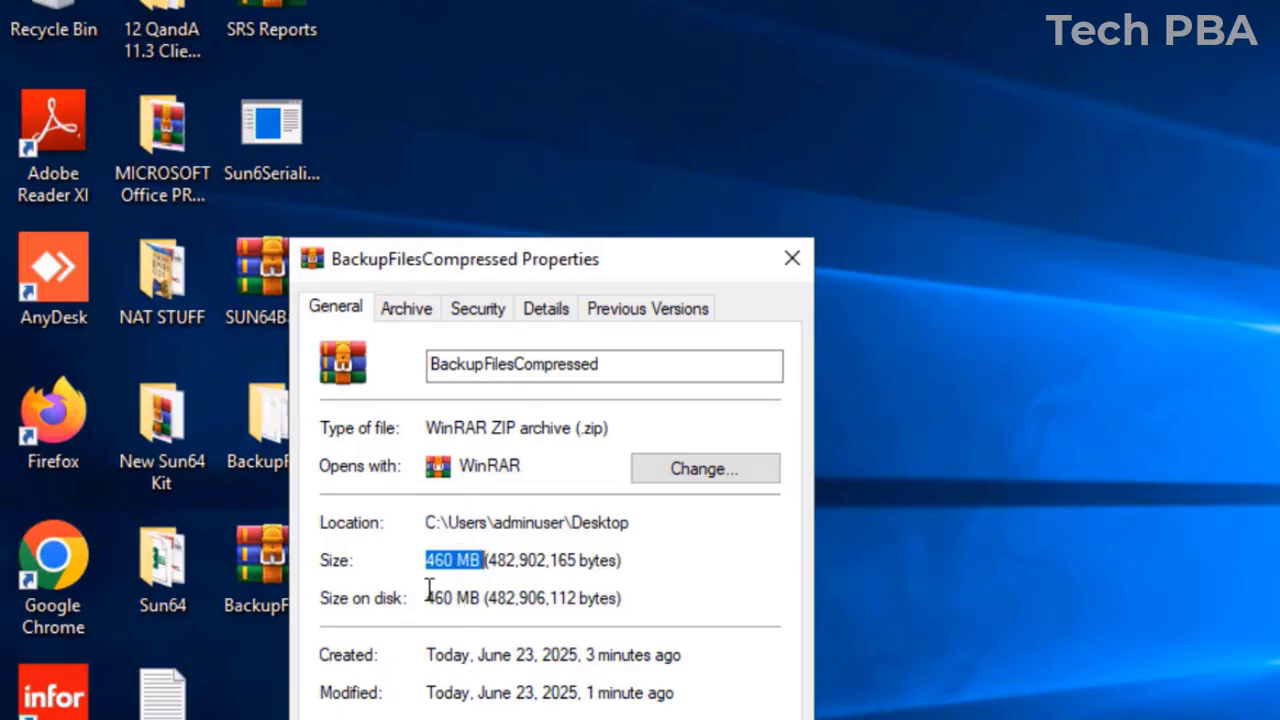
left_click_drag(428, 597, 488, 597)
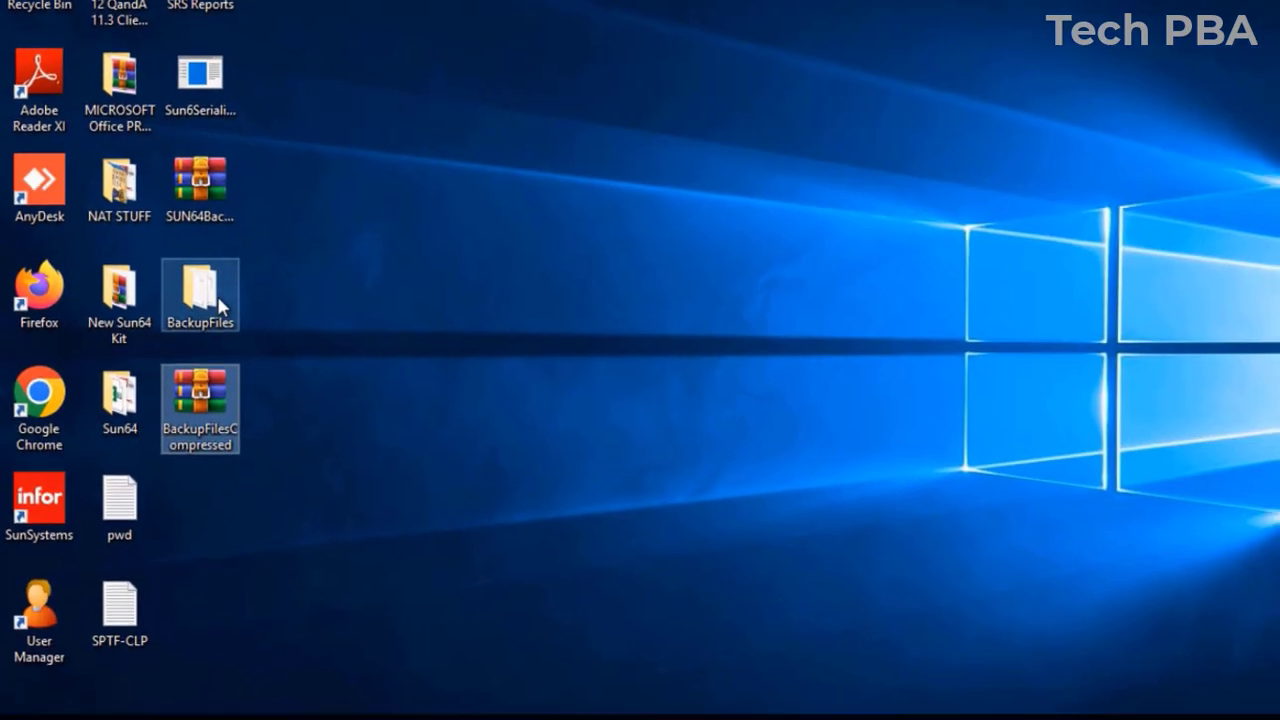
Compare the size of the original BackupFiles folder with that of the BackupFilesCompressed archive through their properties.
left_click(245, 348)
right_click(245, 348)
left_click(317, 700)
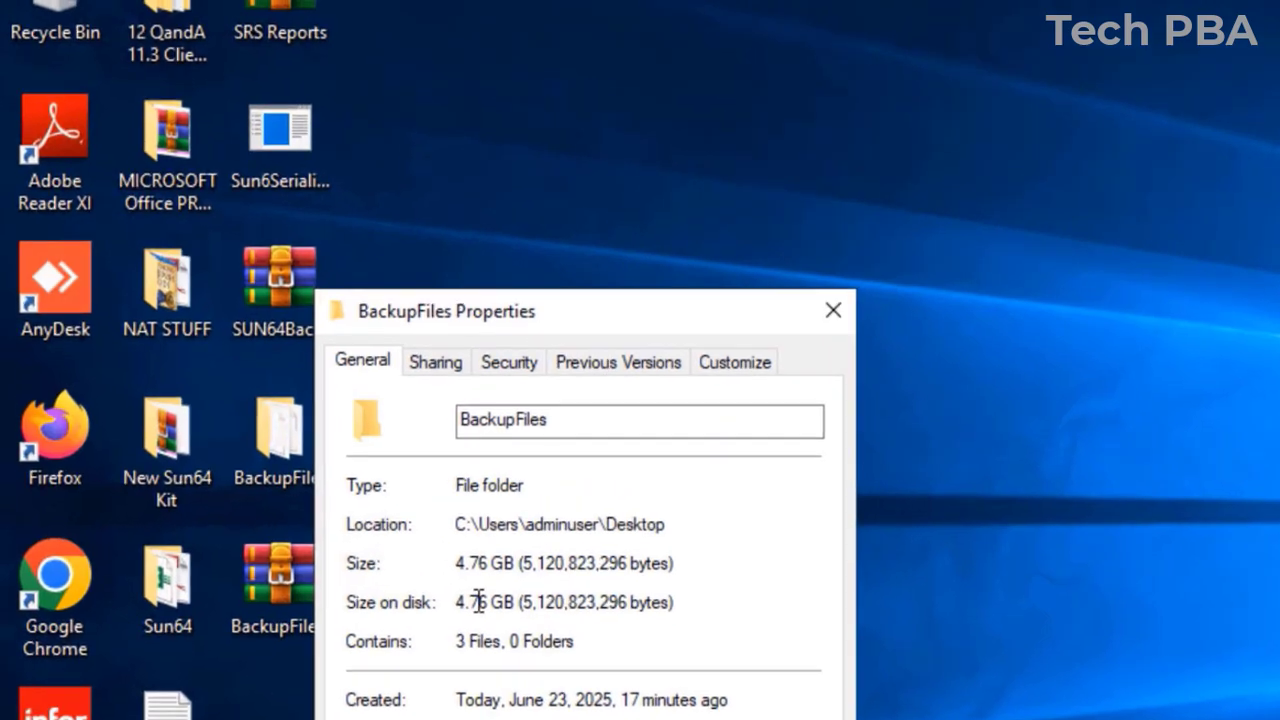
left_click(833, 310)
left_click(274, 582)
right_click(274, 582)
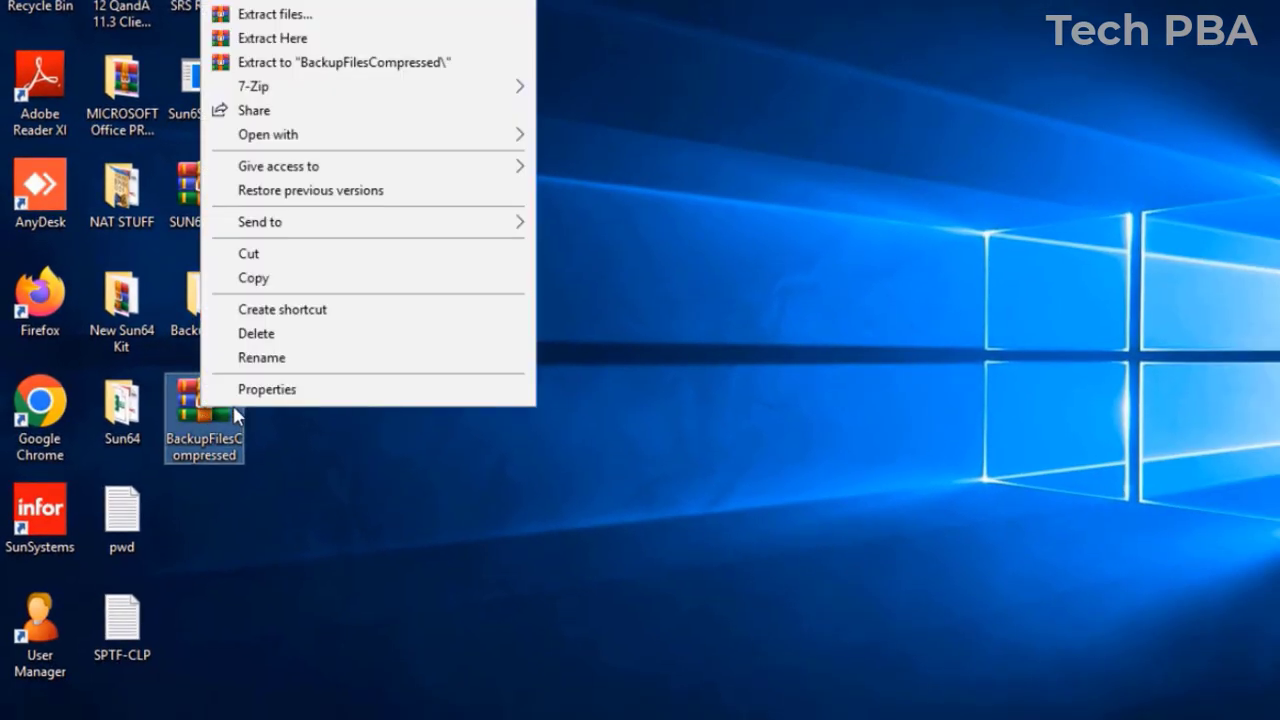
left_click(267, 389)
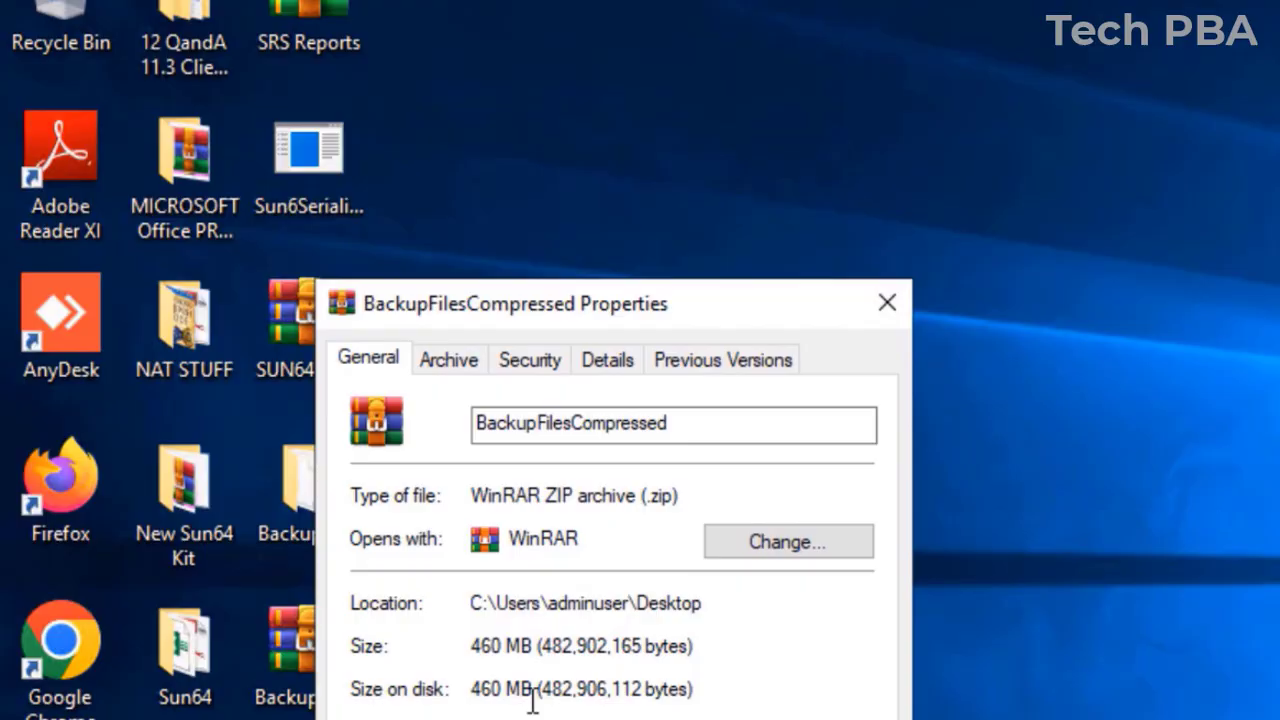
key("Escape")
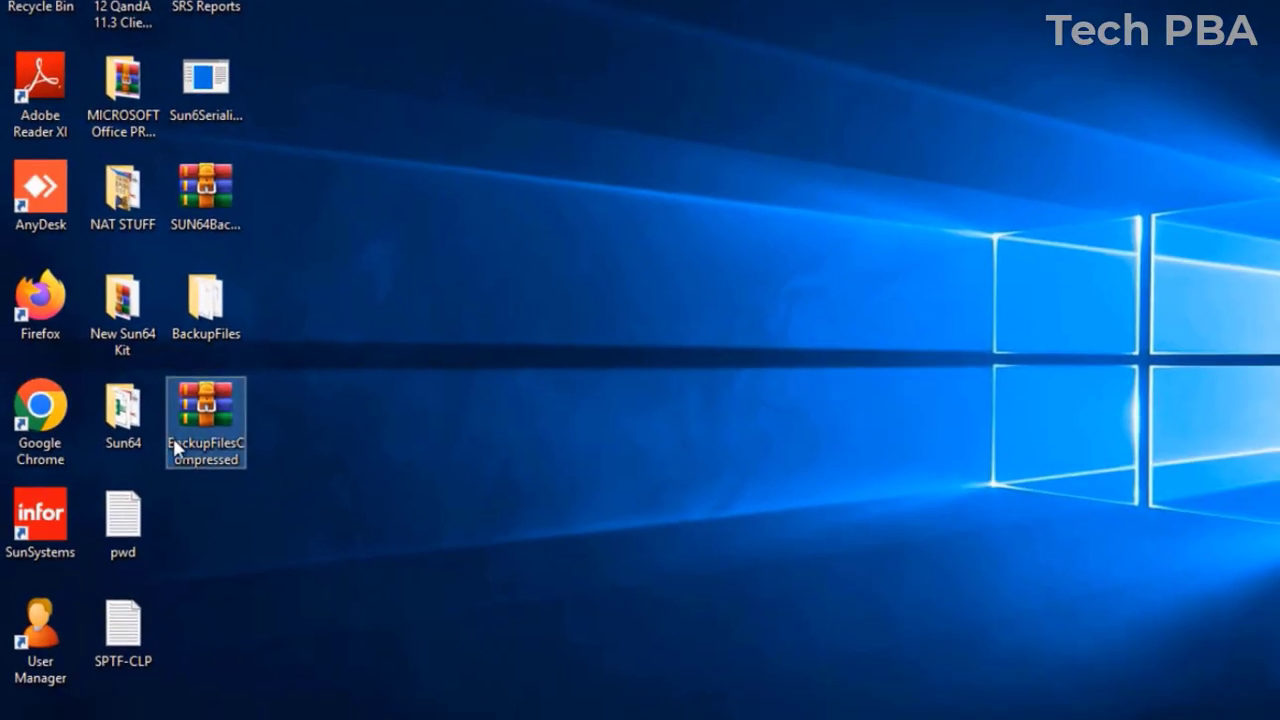
Extract the BackupFilesCompressed archive into a BackupFilesCompressed folder on the desktop, keeping the default extraction options.
mouse_move(297, 660)
right_click(200, 415)
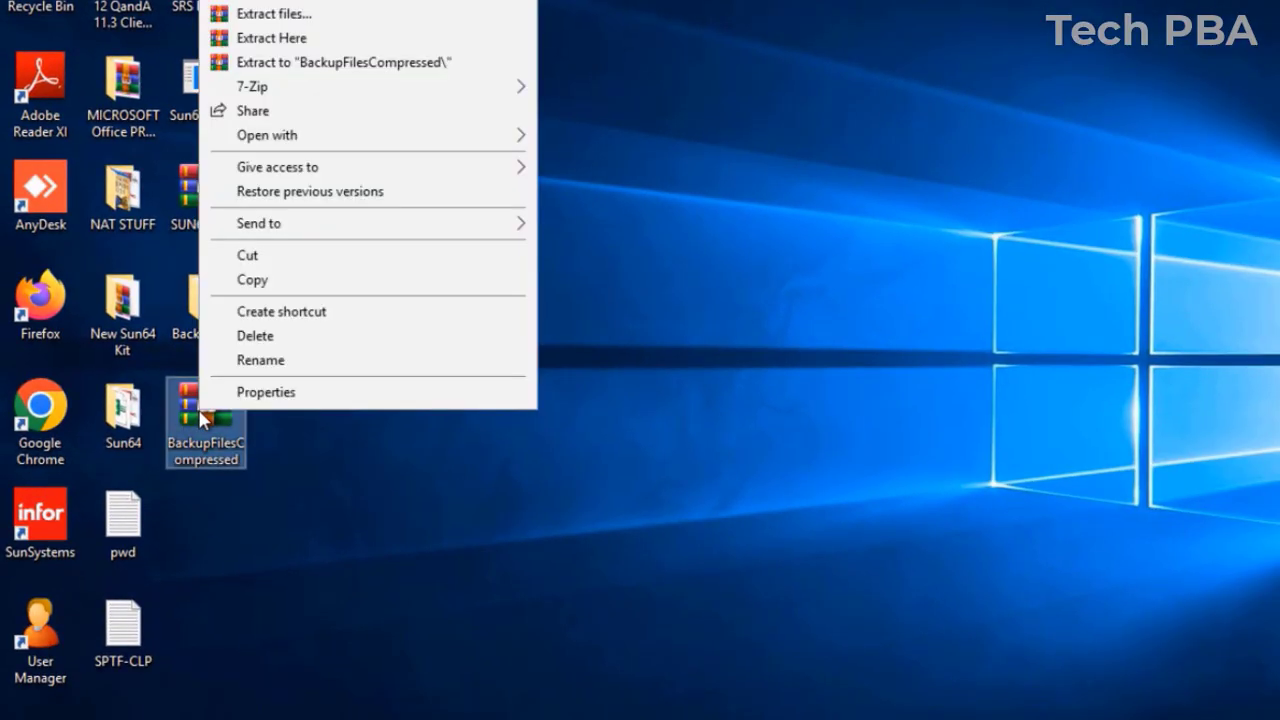
left_click(295, 15)
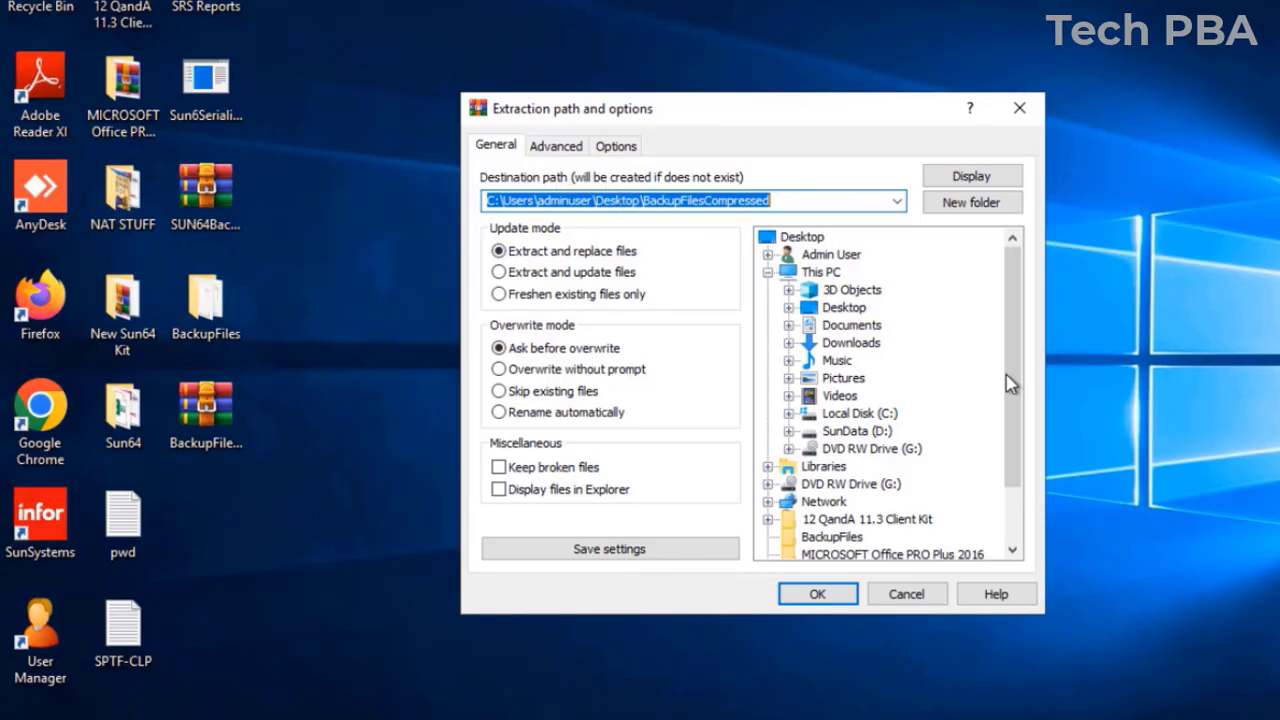
left_click_drag(1012, 384, 986, 380)
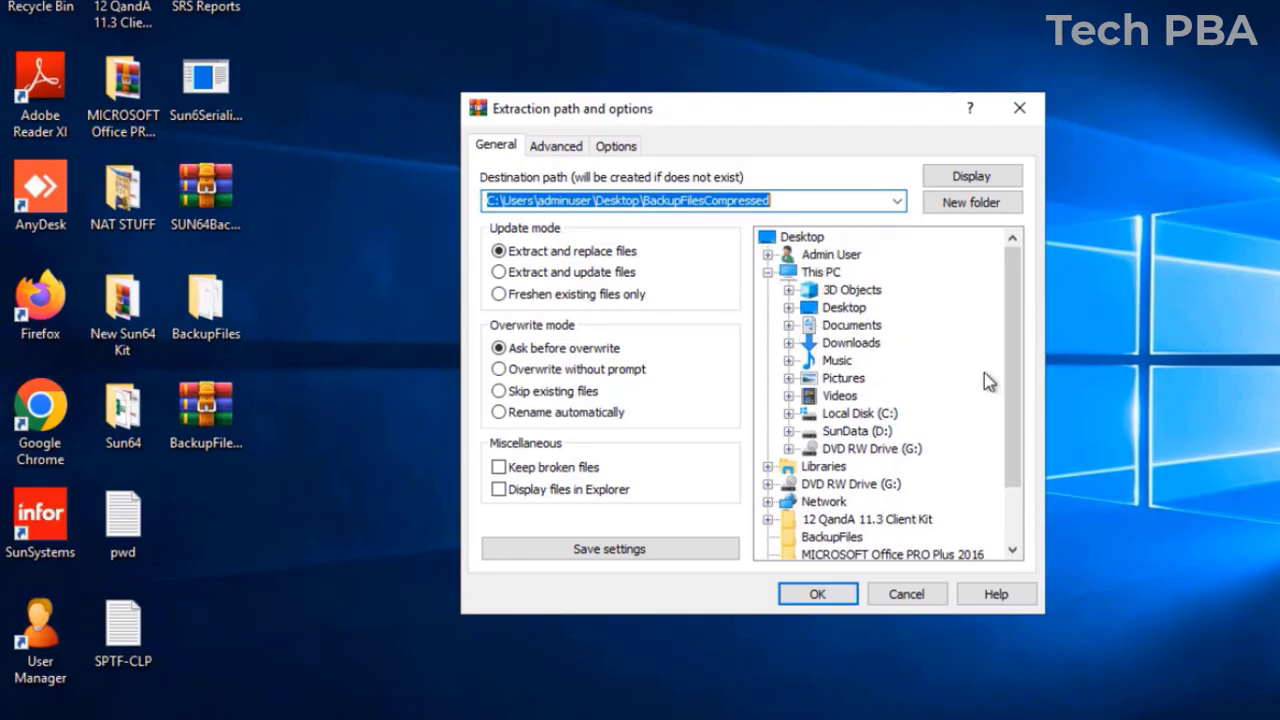
left_click(815, 594)
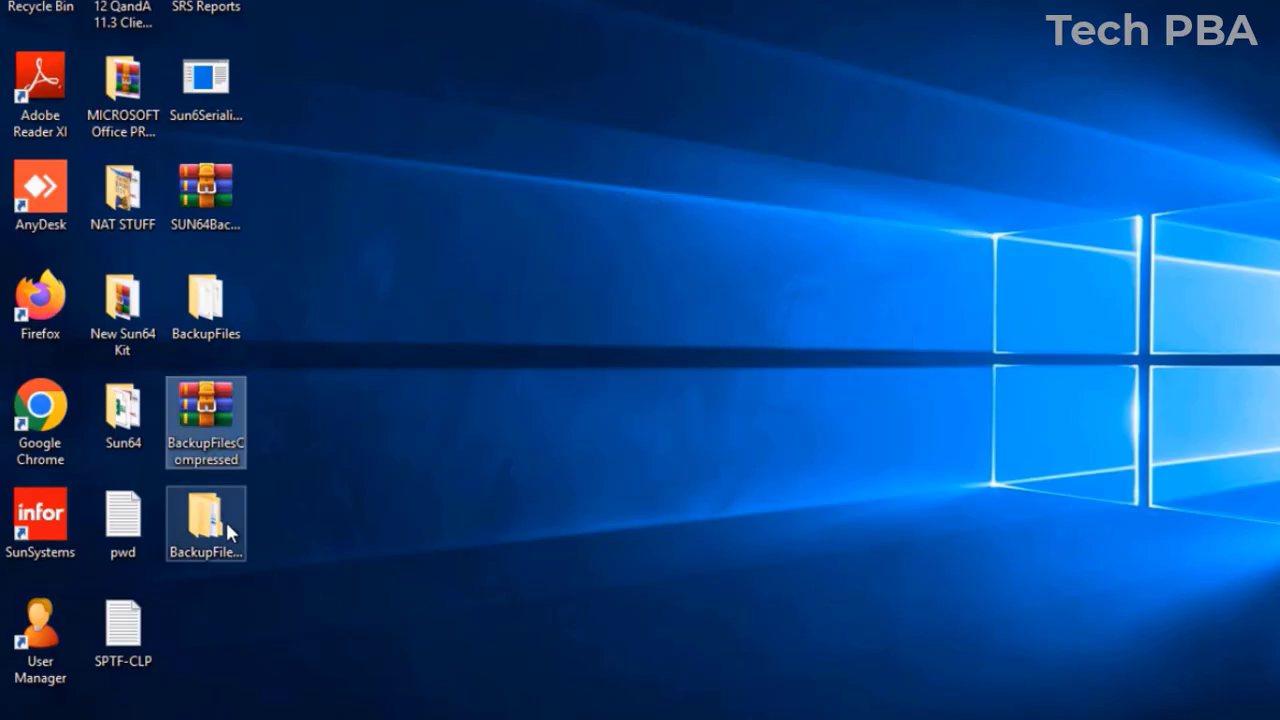
Check the size on disk of the extracted BackupFilesCompressed folder in its properties and close them.
left_click(212, 535)
right_click(210, 545)
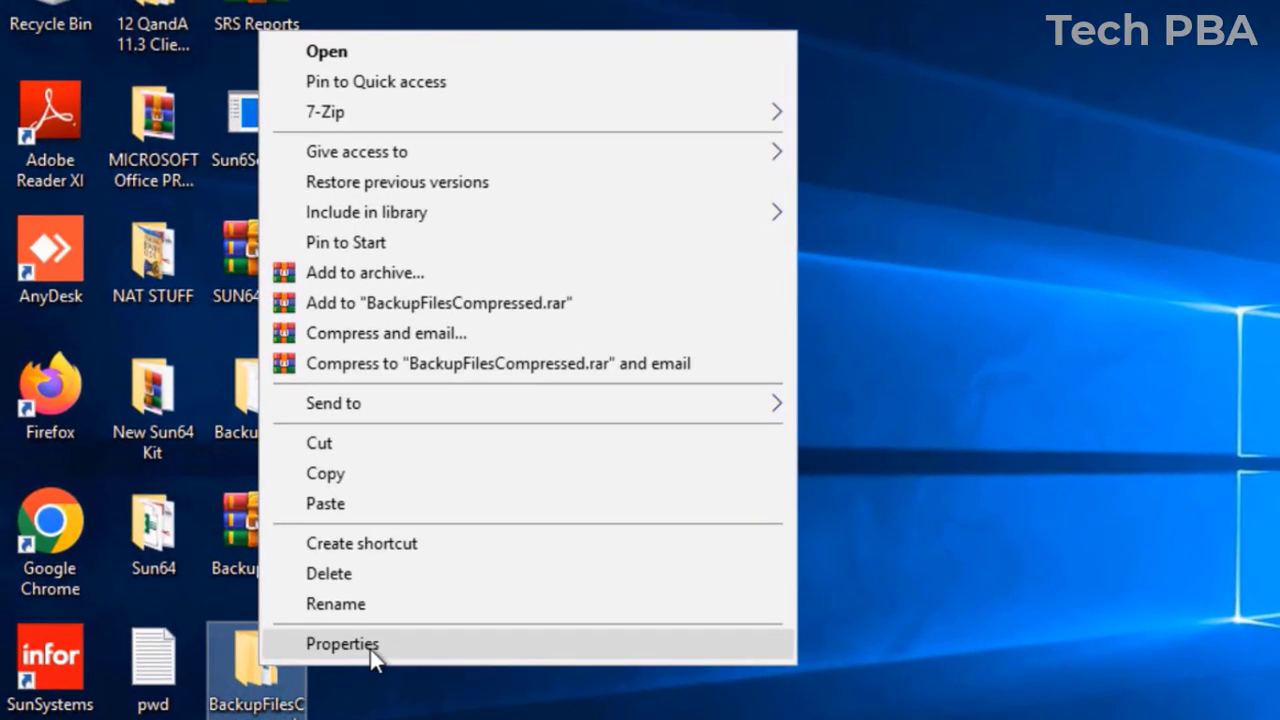
left_click(369, 638)
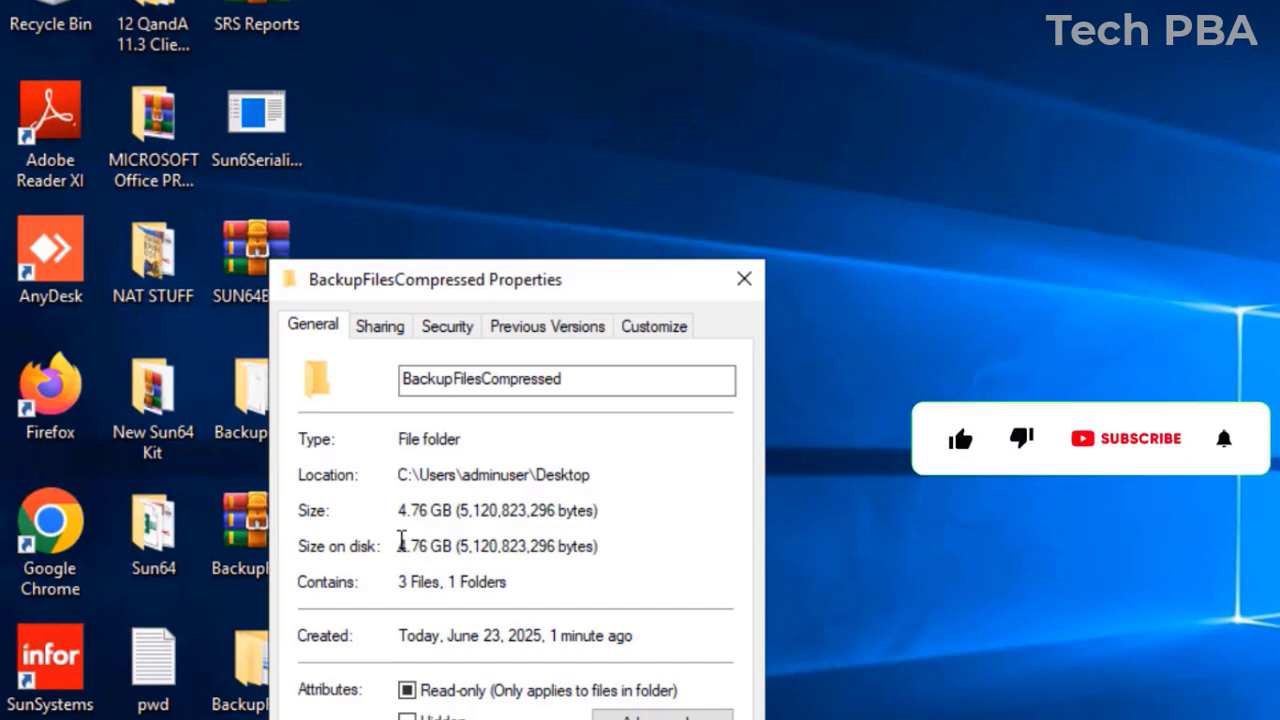
left_click_drag(401, 545, 467, 546)
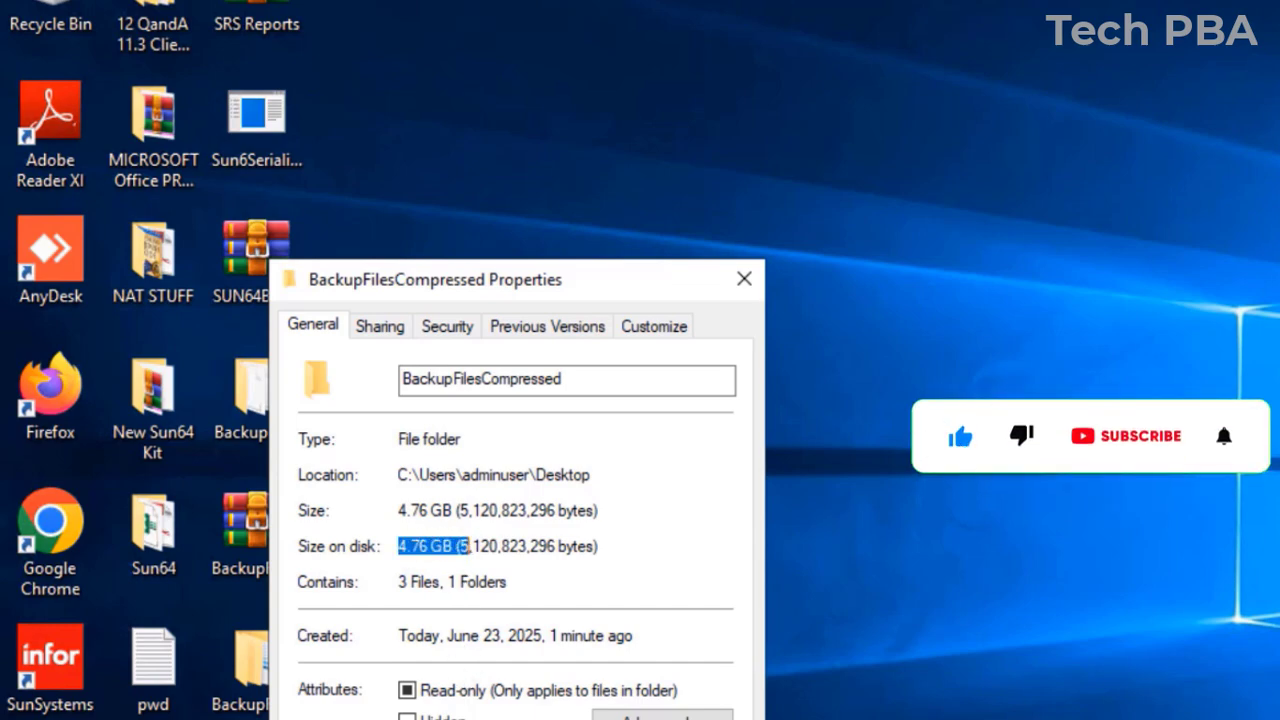
key("Escape")
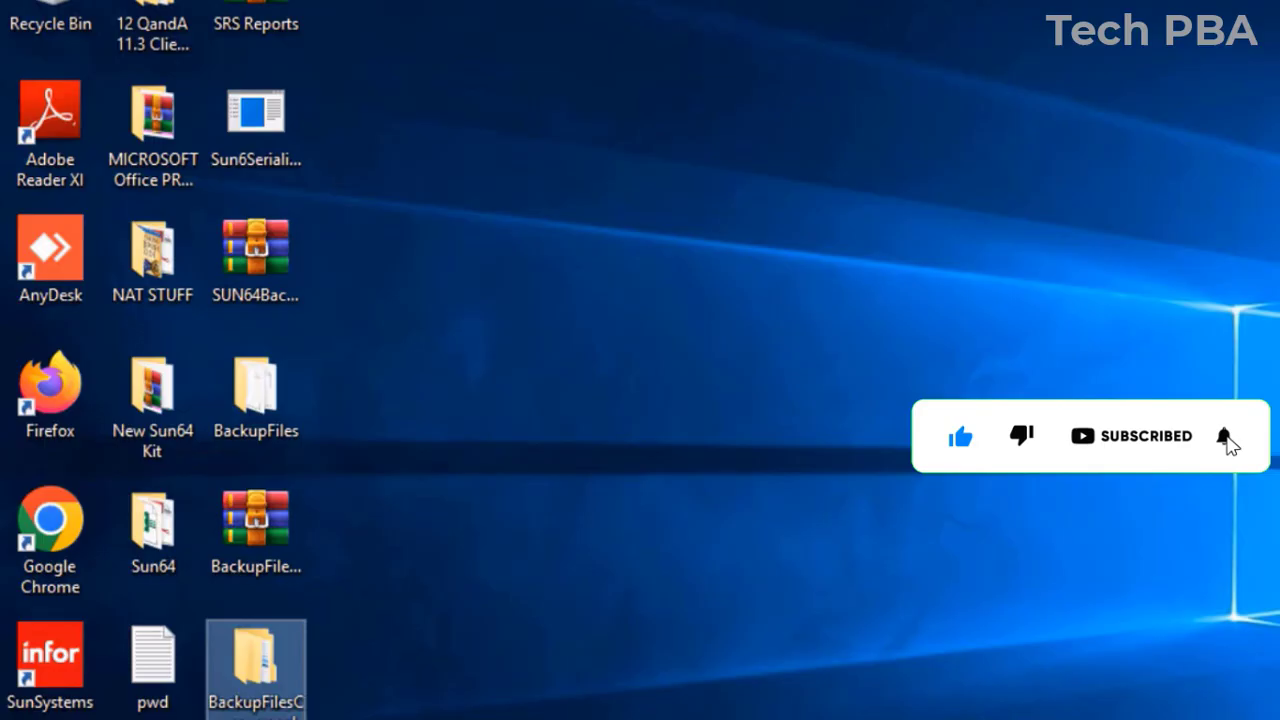
left_click(237, 548)
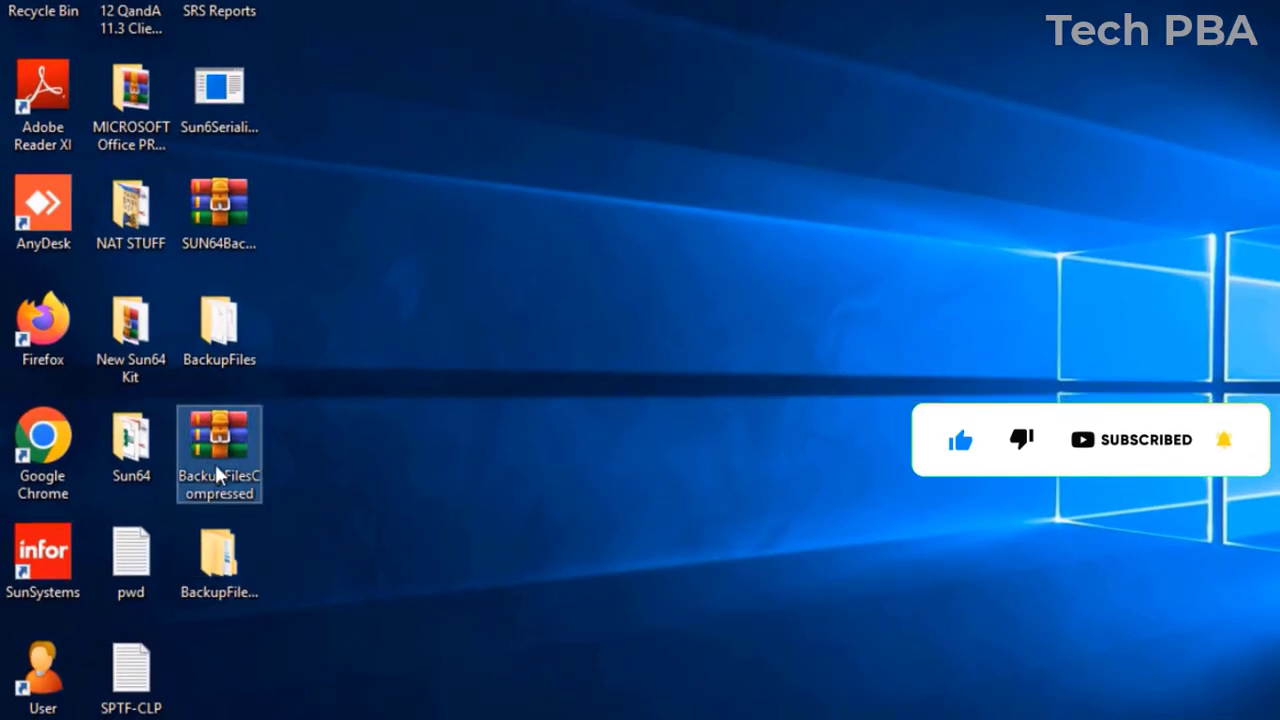